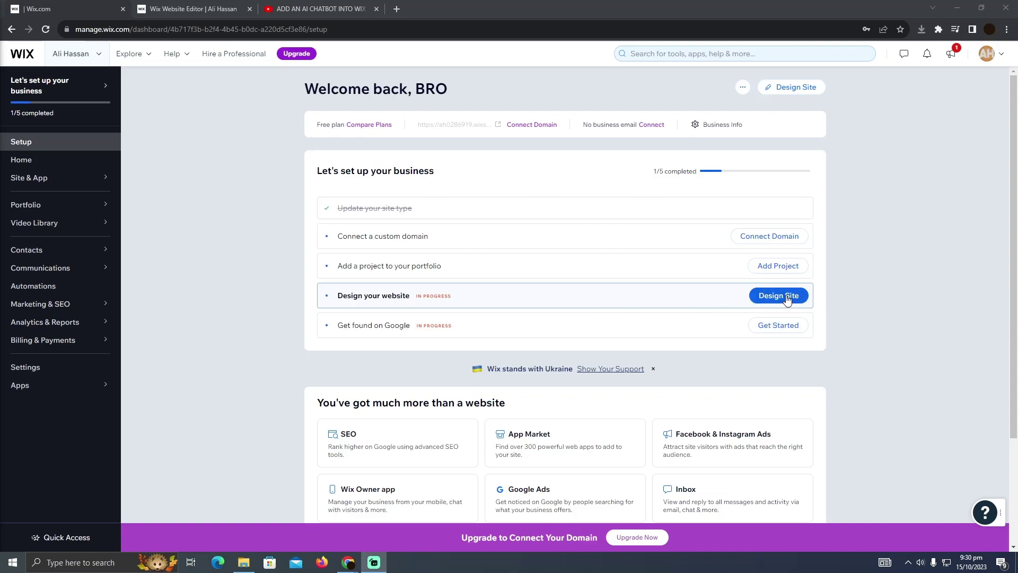
# Step: Return to the site editor and bring up the Wix App Market
pyautogui.click(212, 8)
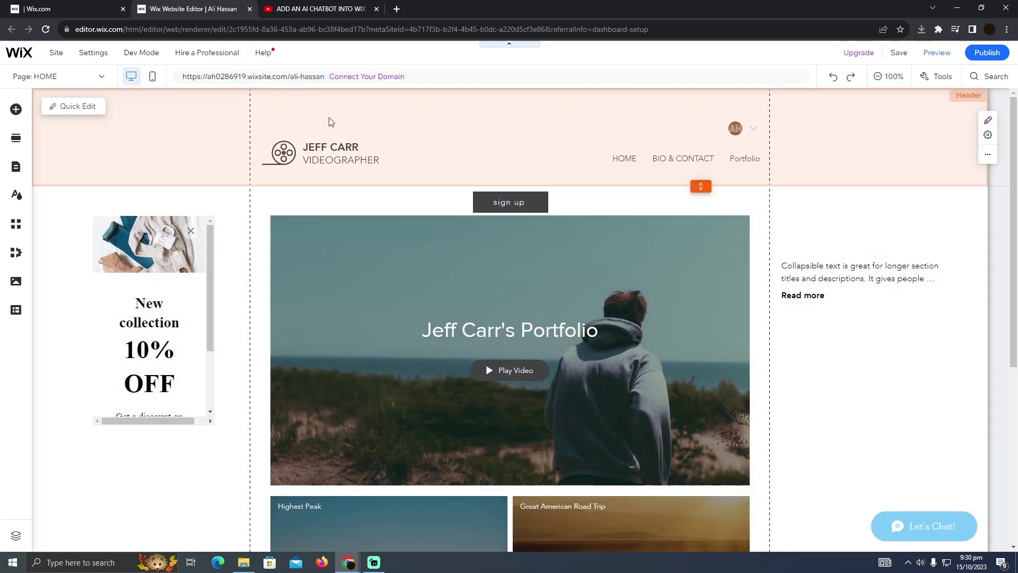
pyautogui.click(376, 9)
pyautogui.moveTo(15, 224)
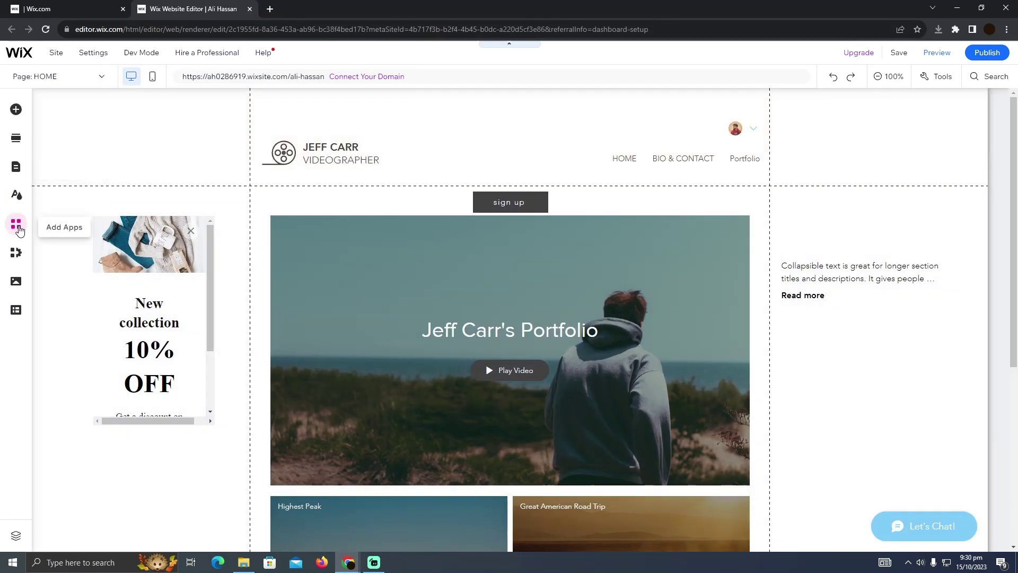
pyautogui.click(17, 225)
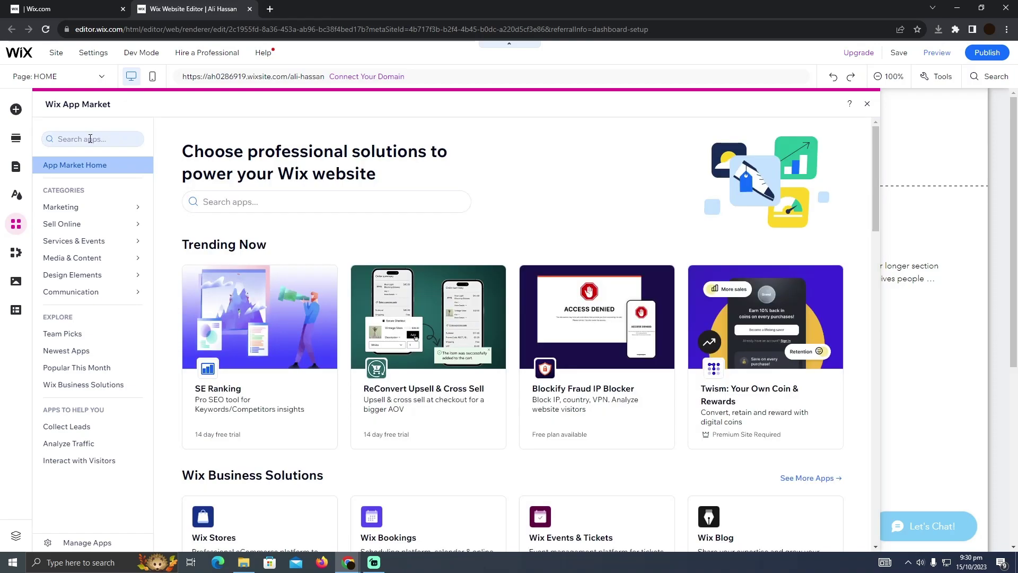
# Step: Search the App Market for 'chatbot' and go to the Chad Bot - Instant Chatbot app page
pyautogui.click(90, 139)
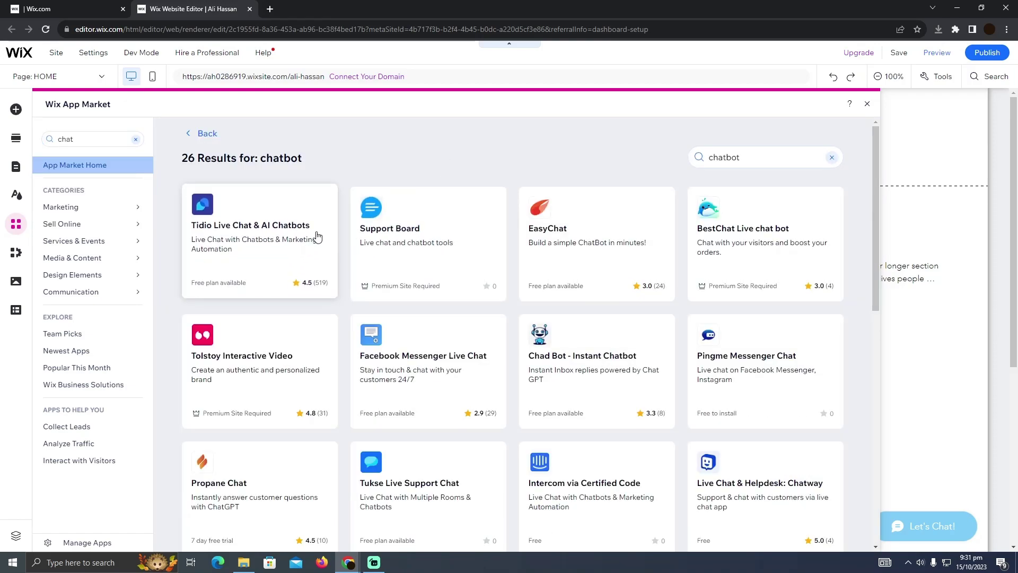
pyautogui.scroll(-3, 556, 239)
pyautogui.scroll(-4, 570, 210)
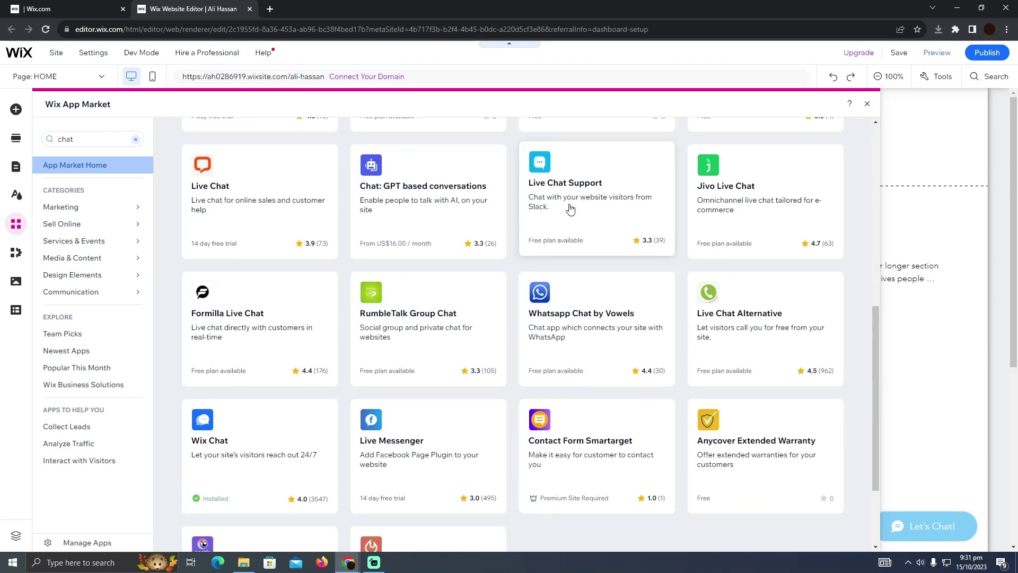
pyautogui.scroll(-2, 576, 239)
pyautogui.scroll(-3, 571, 270)
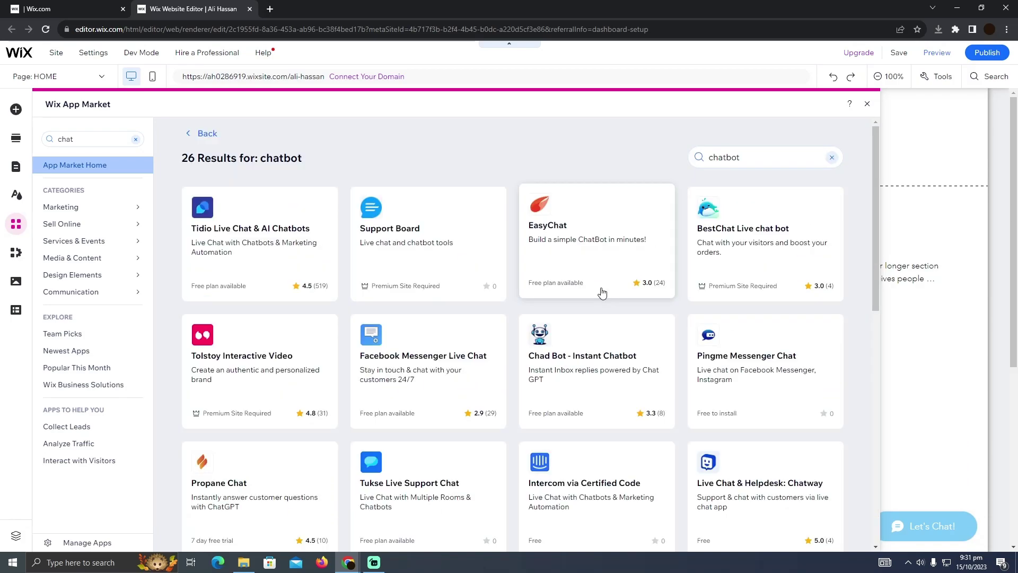
pyautogui.click(580, 370)
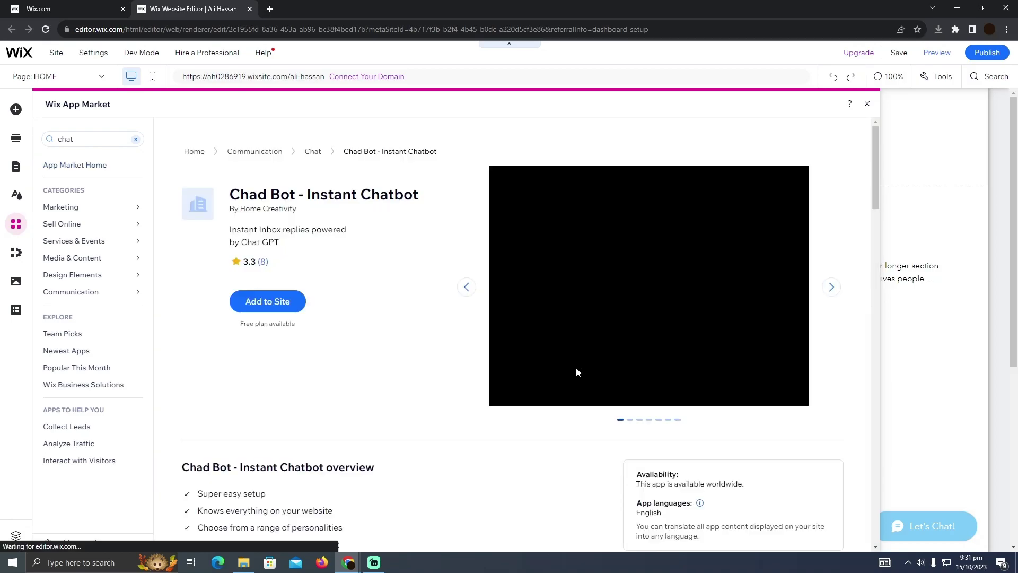
# Step: Add Chad Bot - Instant Chatbot to the site, agreeing to its requested permissions
pyautogui.click(268, 300)
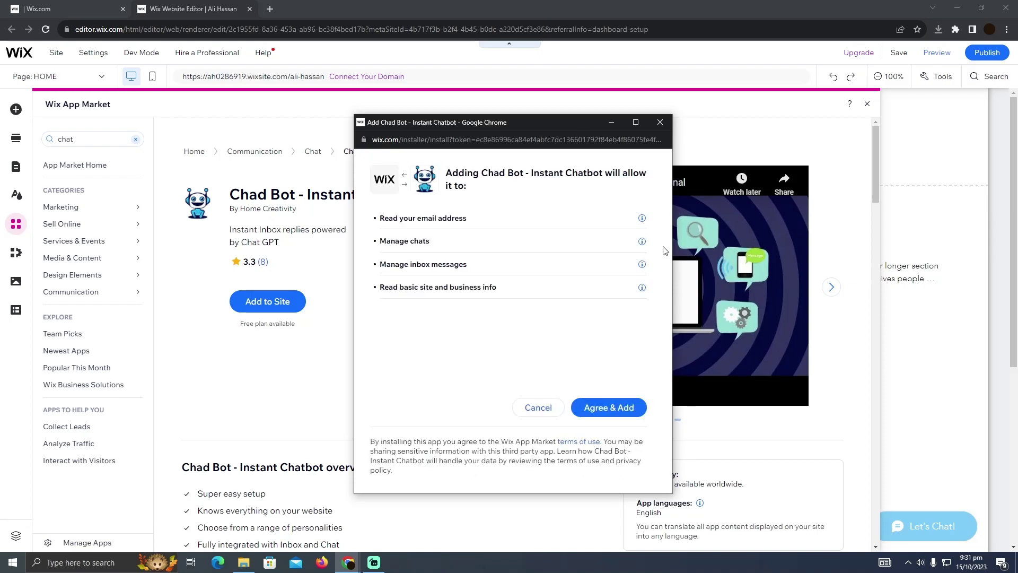
pyautogui.click(618, 408)
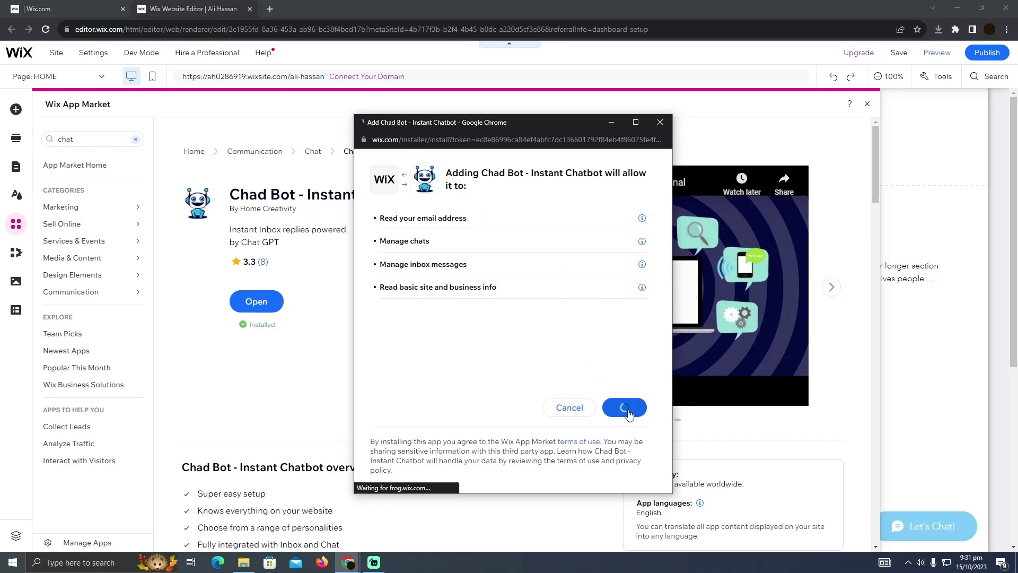
# Step: Go to the chatbot's dashboard, allowing its blocked pop-up from the address bar
pyautogui.click(517, 338)
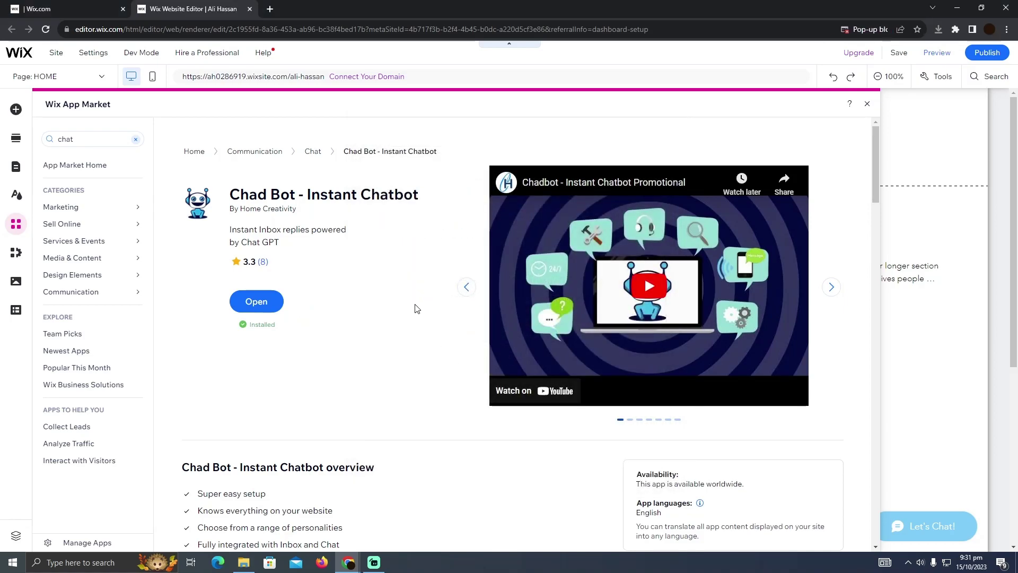
pyautogui.click(883, 29)
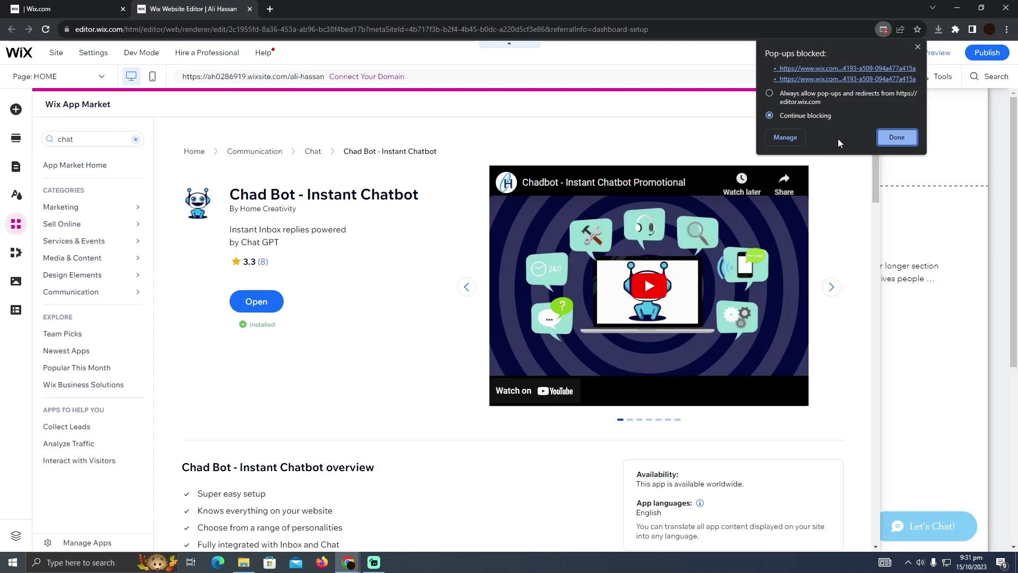